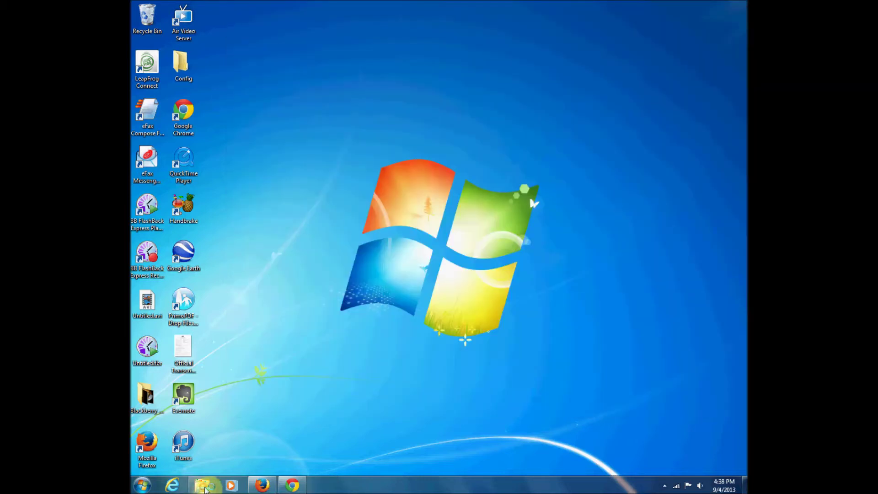
# Choose 'Open device to view files' in the iPhone AutoPlay prompt to open Explorer.
pyautogui.click(201, 485)
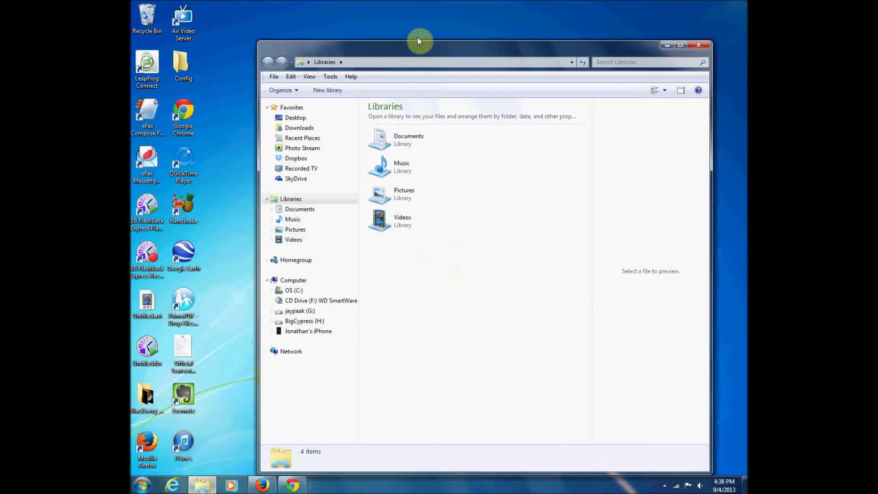
pyautogui.moveTo(419, 42); pyautogui.dragTo(435, 1)
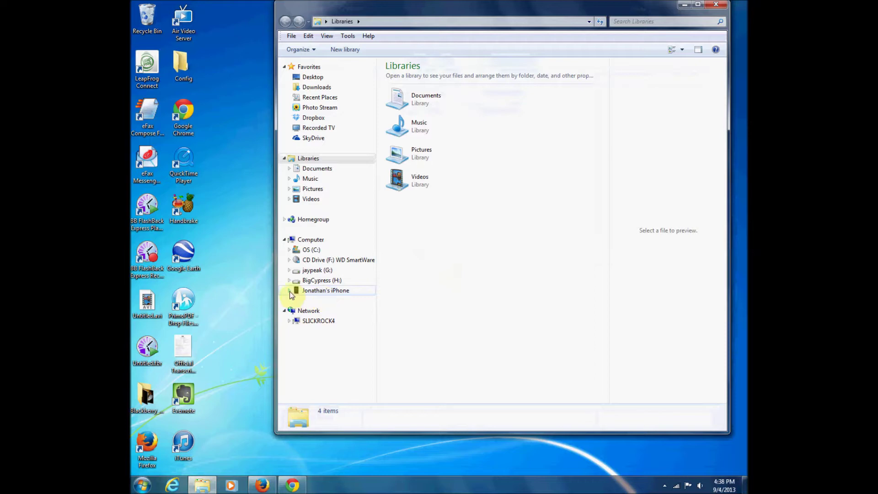
pyautogui.click(323, 290)
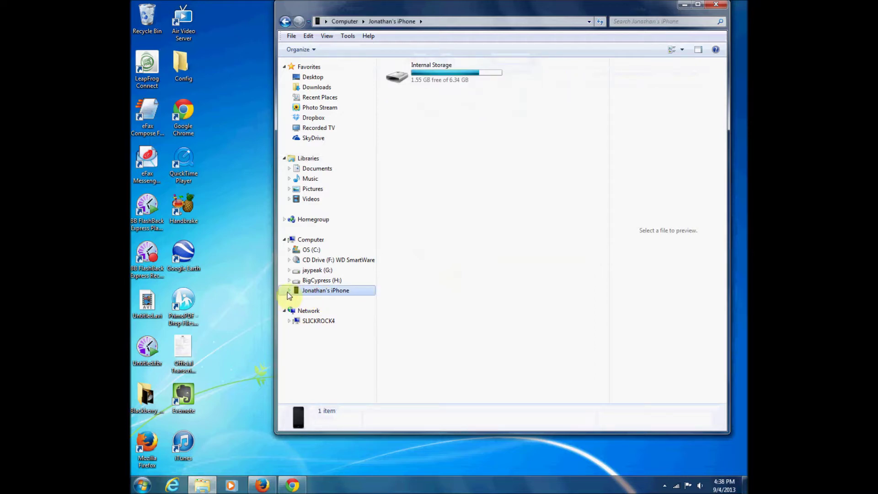
pyautogui.click(289, 293)
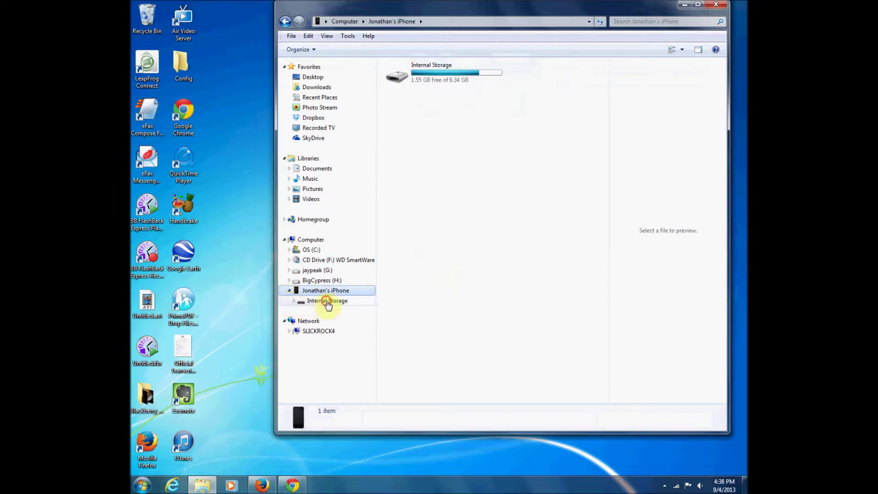
pyautogui.click(324, 301)
pyautogui.click(295, 302)
pyautogui.click(316, 310)
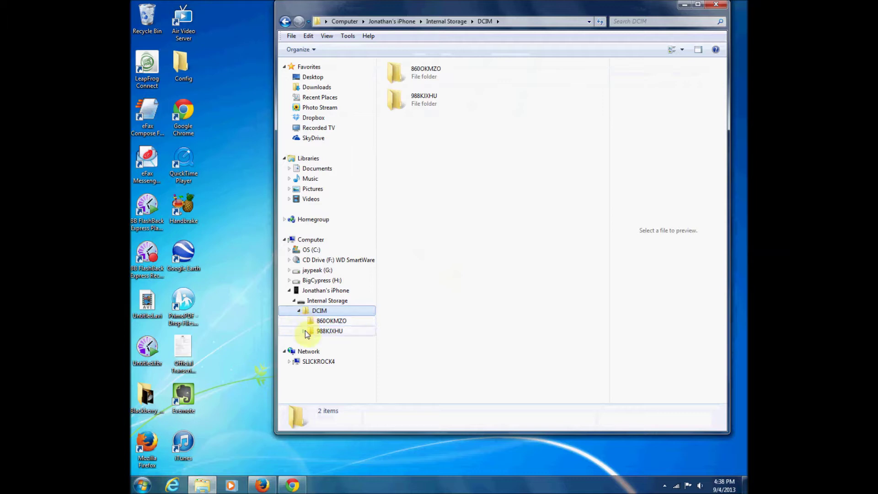
# Check the 988KJXHU folder, then settle on the 860OKMZO photo folder.
pyautogui.click(305, 330)
pyautogui.click(331, 321)
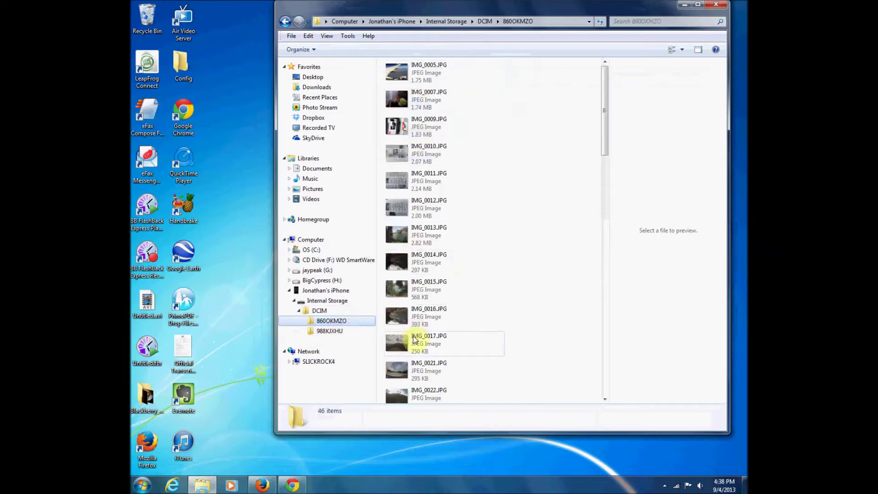
pyautogui.click(330, 332)
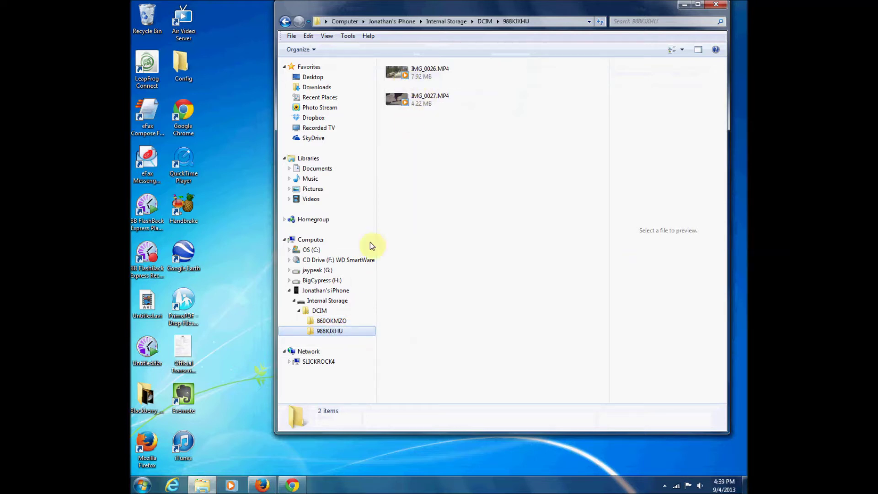
pyautogui.click(331, 321)
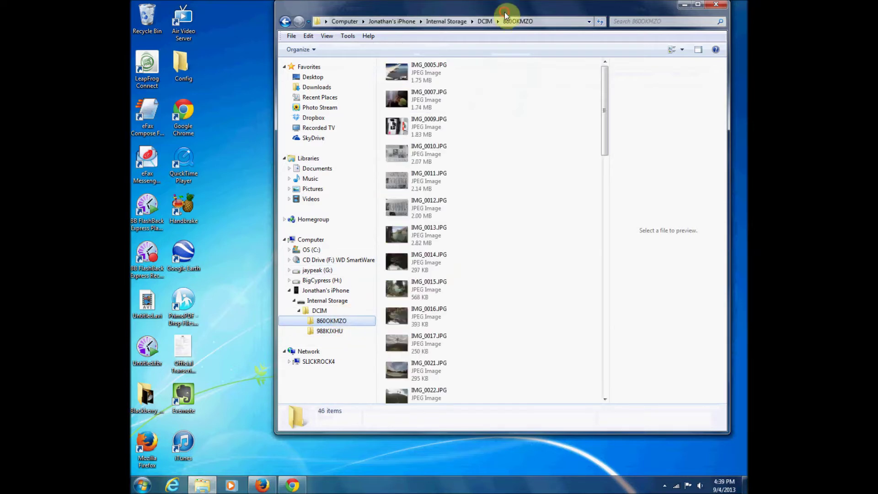
pyautogui.moveTo(504, 12); pyautogui.dragTo(635, 17)
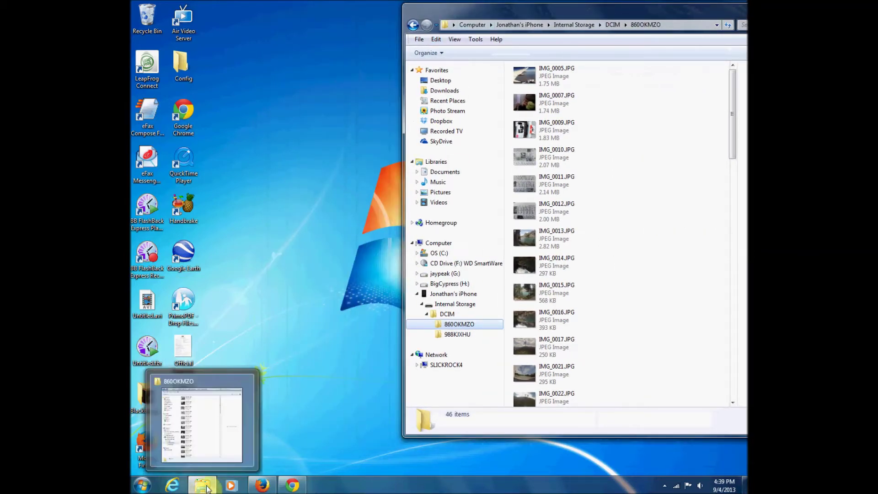
# Select IMG_0005 through IMG_0012 and cut the six photos.
pyautogui.click(560, 72)
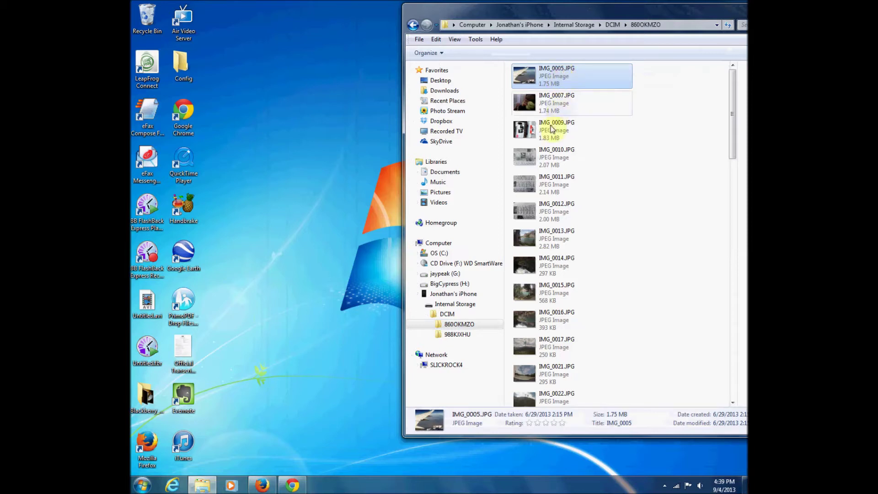
pyautogui.keyDown('shift'); pyautogui.click(555, 217); pyautogui.keyUp('shift')
pyautogui.rightClick(556, 150)
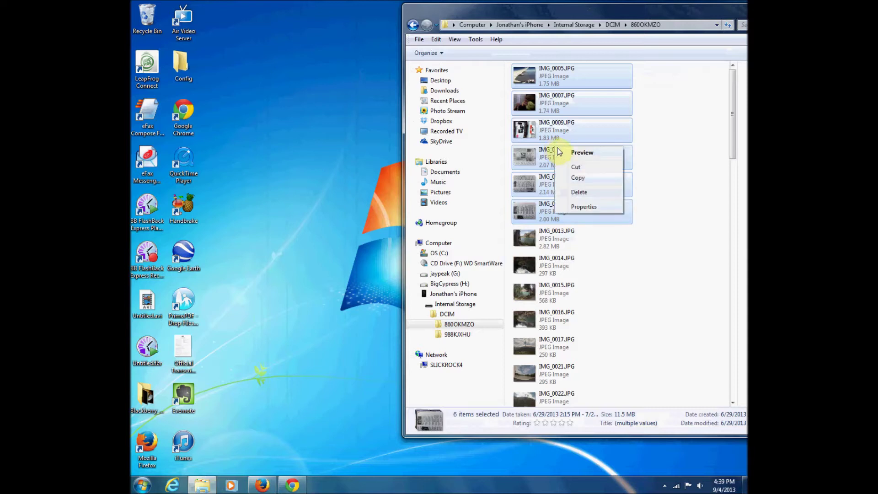
pyautogui.click(580, 169)
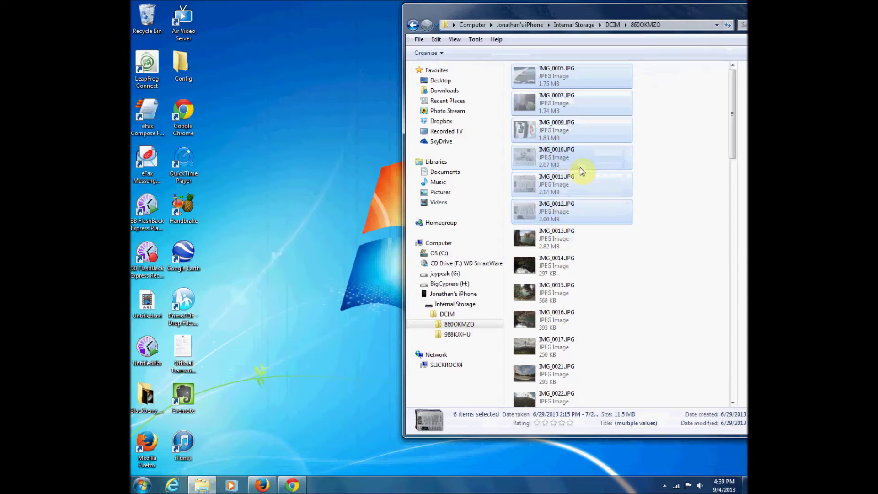
# Paste the six cut photos into the Desktop folder.
pyautogui.click(440, 81)
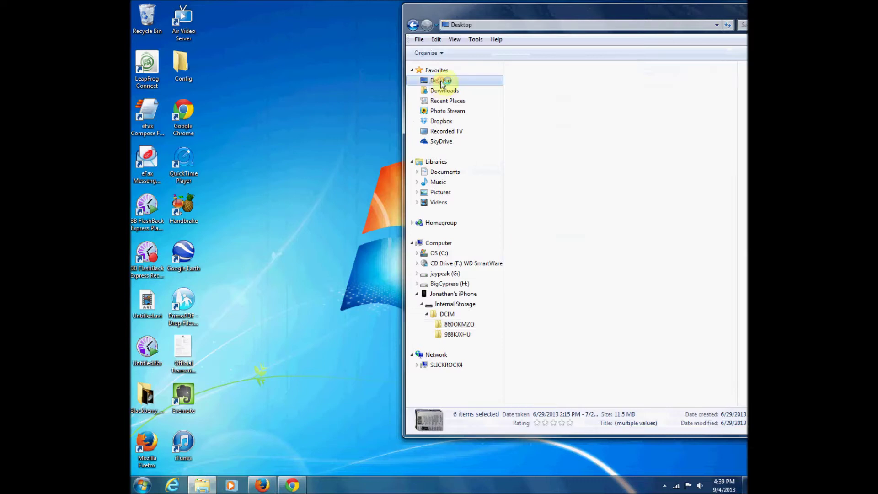
pyautogui.click(657, 102)
pyautogui.rightClick(656, 114)
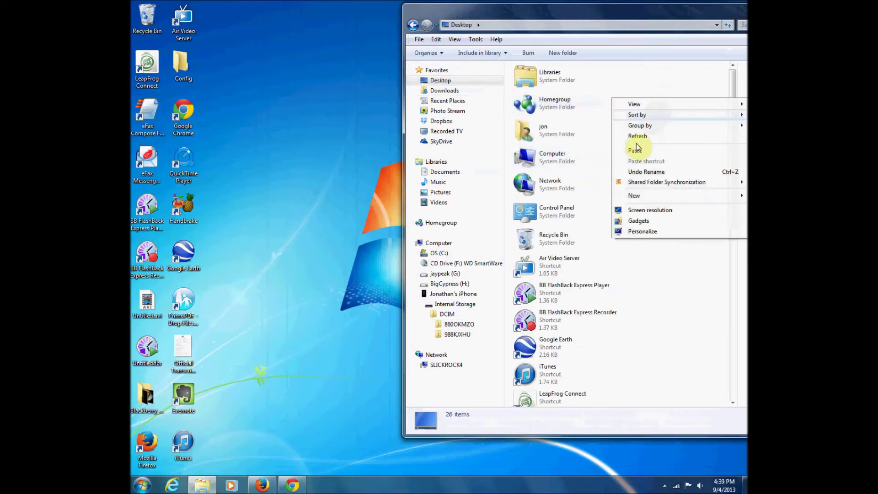
pyautogui.click(636, 150)
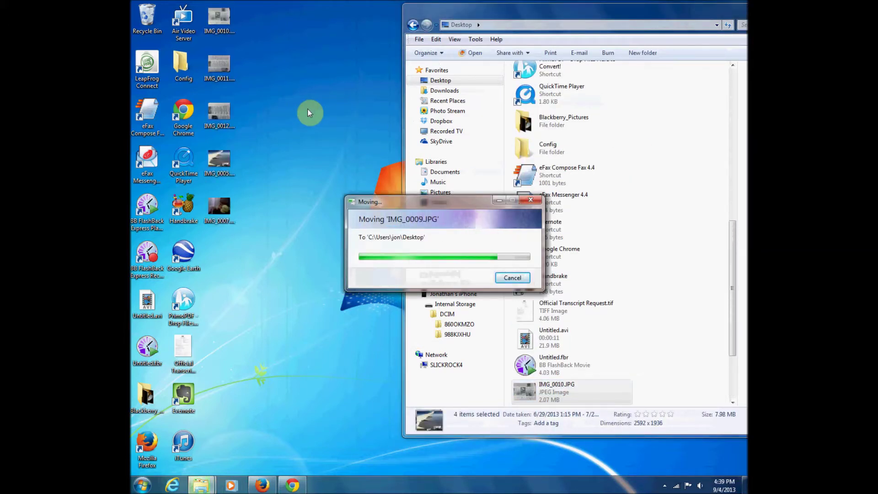
# Preview IMG_0005 from the desktop, then close the viewer.
pyautogui.doubleClick(228, 166)
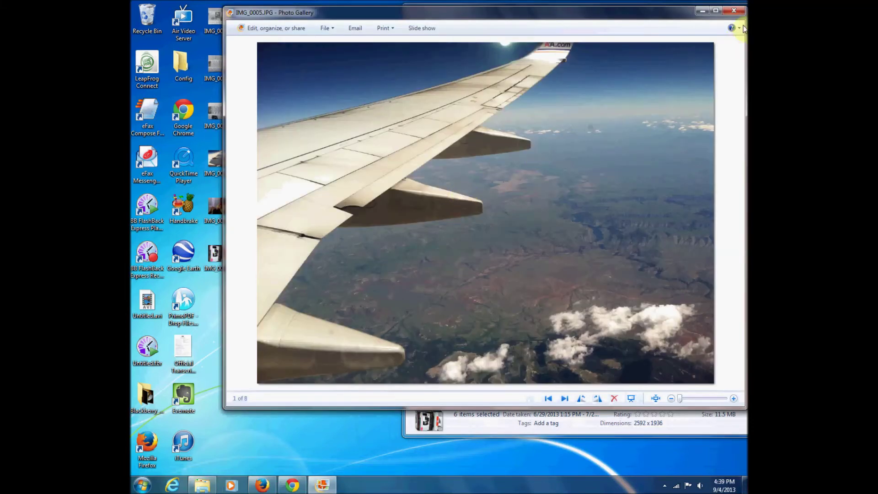
pyautogui.click(736, 12)
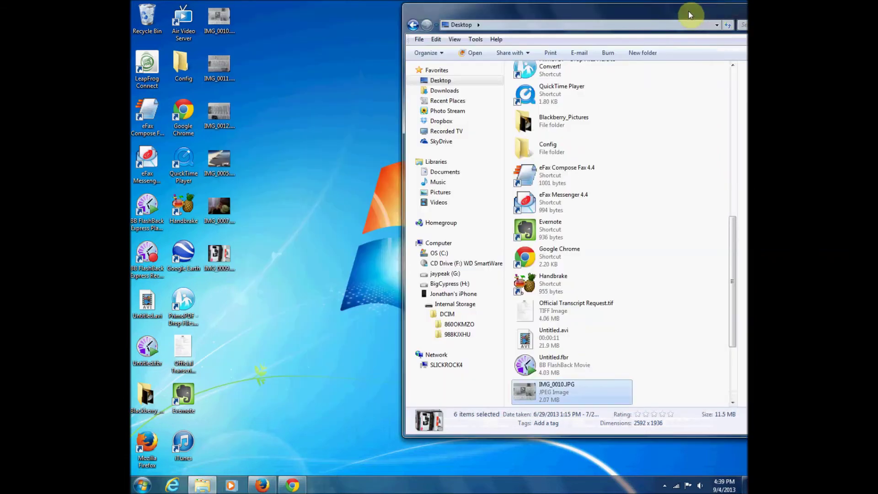
pyautogui.moveTo(688, 11); pyautogui.dragTo(563, 20)
# Close Explorer and launch Windows Photo Gallery from the Start menu.
pyautogui.click(738, 14)
pyautogui.click(143, 486)
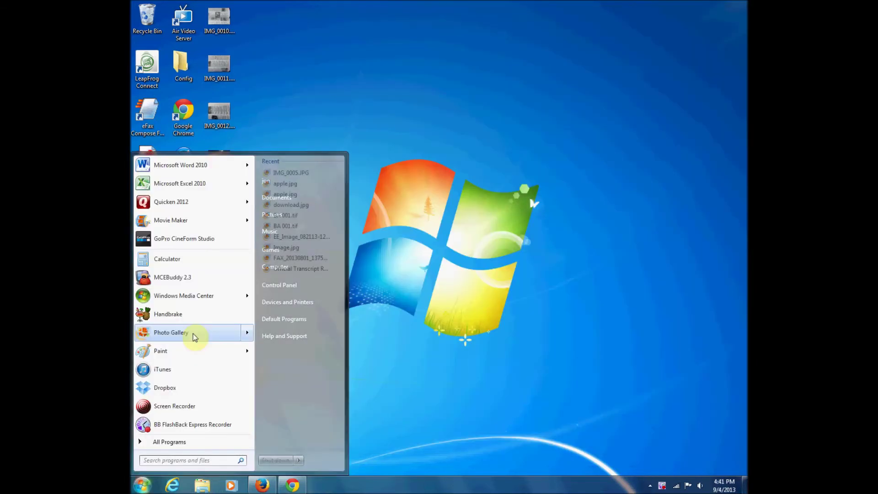
pyautogui.click(194, 335)
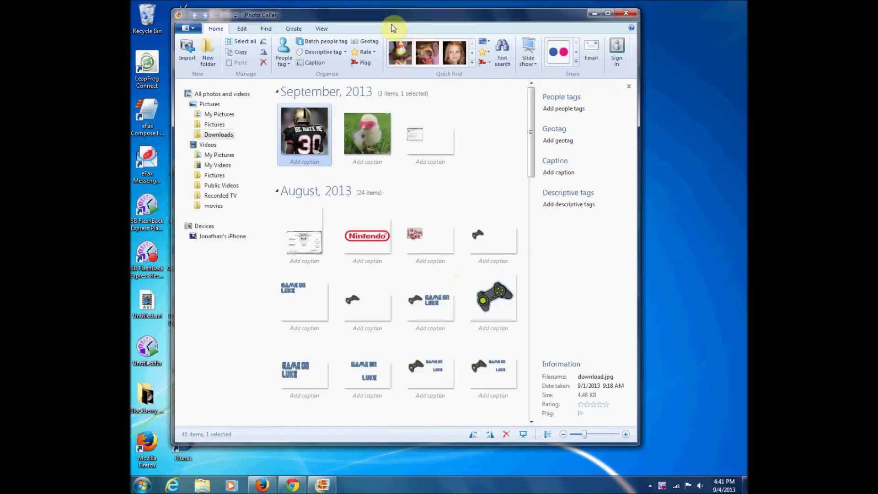
# Start an import from the iPhone through the Import dialog.
pyautogui.moveTo(393, 15); pyautogui.dragTo(416, 24)
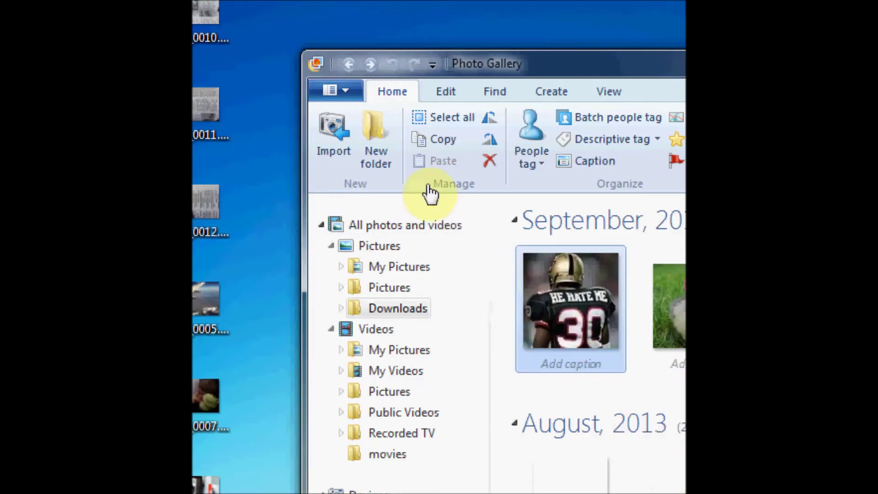
pyautogui.click(345, 134)
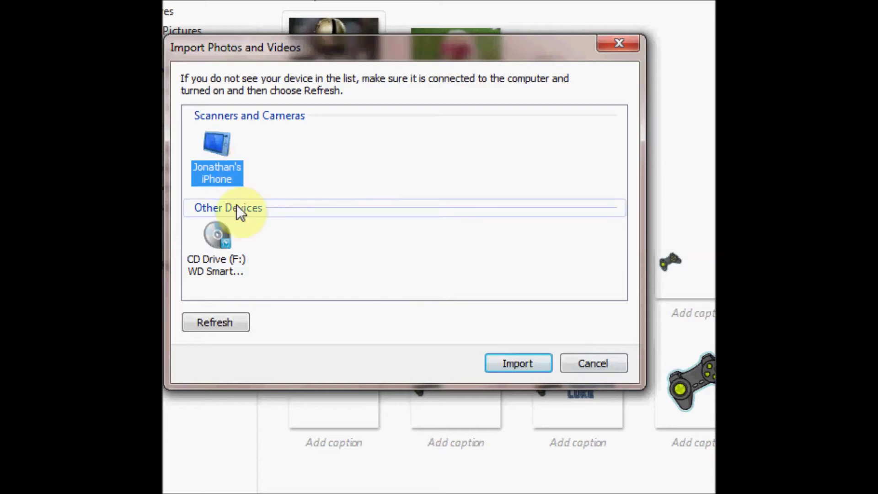
pyautogui.click(518, 363)
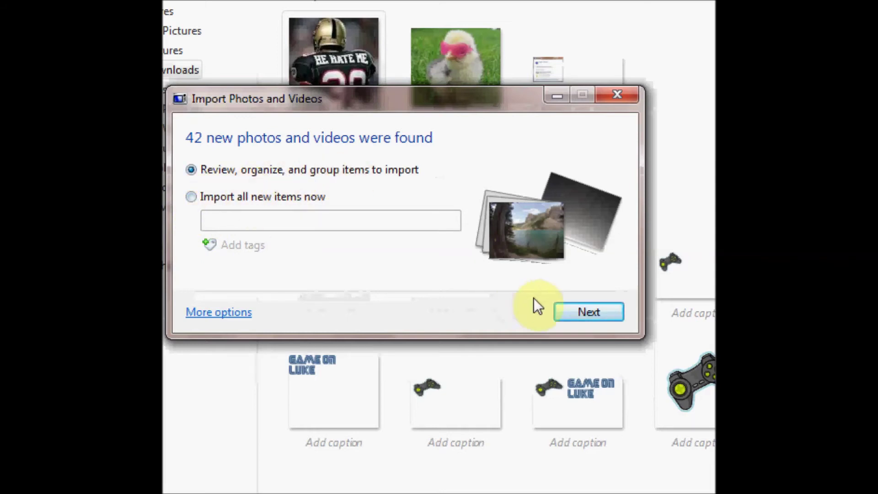
# Deselect all groups, tick only the 8/11/2013 group, and import its three items.
pyautogui.click(572, 310)
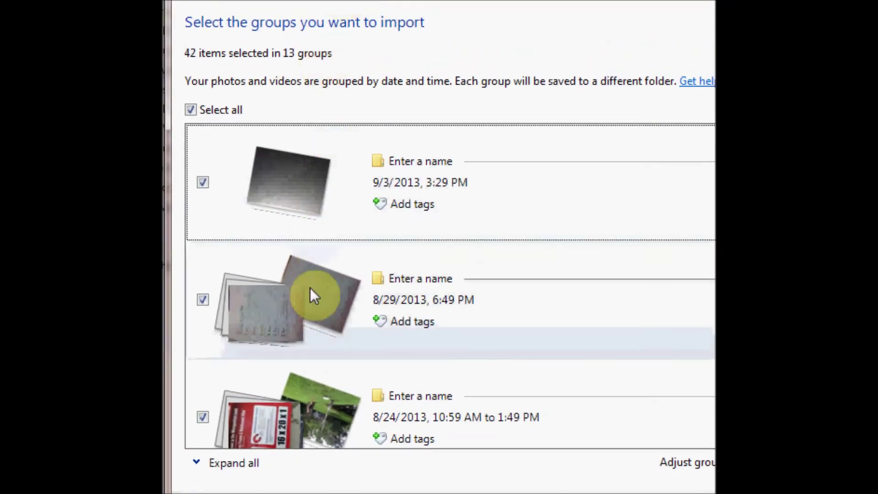
pyautogui.scroll(-3, 314, 296)
pyautogui.scroll(-3, 313, 296)
pyautogui.scroll(-3, 313, 296)
pyautogui.scroll(-2, 314, 296)
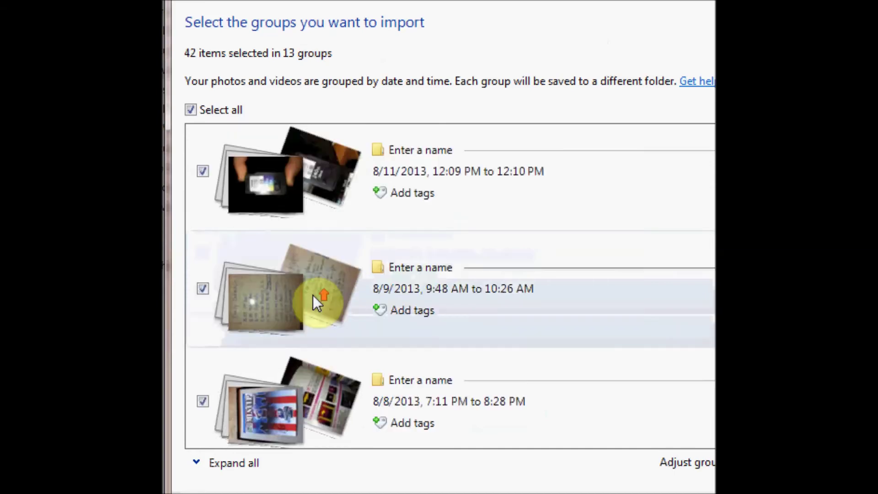
pyautogui.scroll(2, 313, 295)
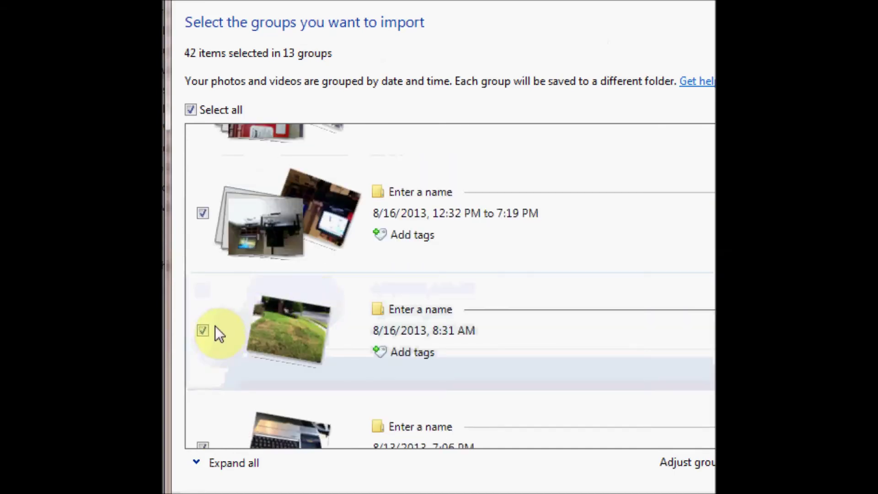
pyautogui.scroll(3, 223, 285)
pyautogui.scroll(3, 206, 206)
pyautogui.click(190, 110)
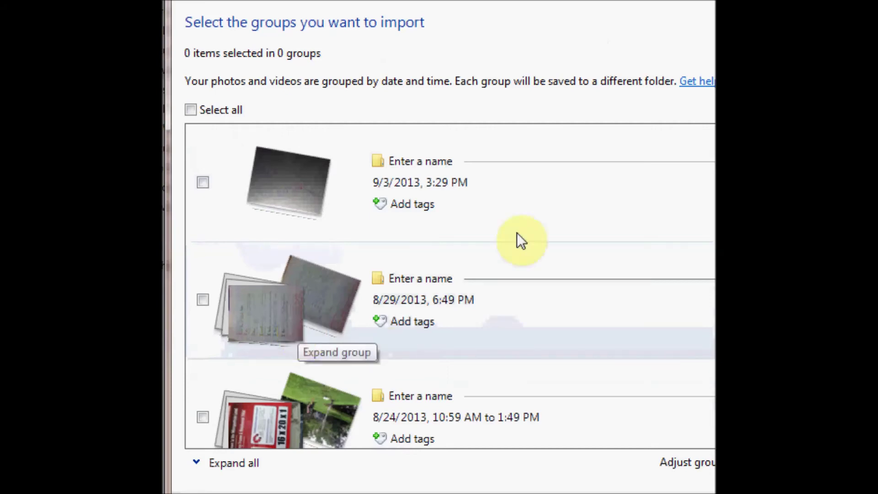
pyautogui.scroll(-3, 451, 285)
pyautogui.scroll(-2, 451, 285)
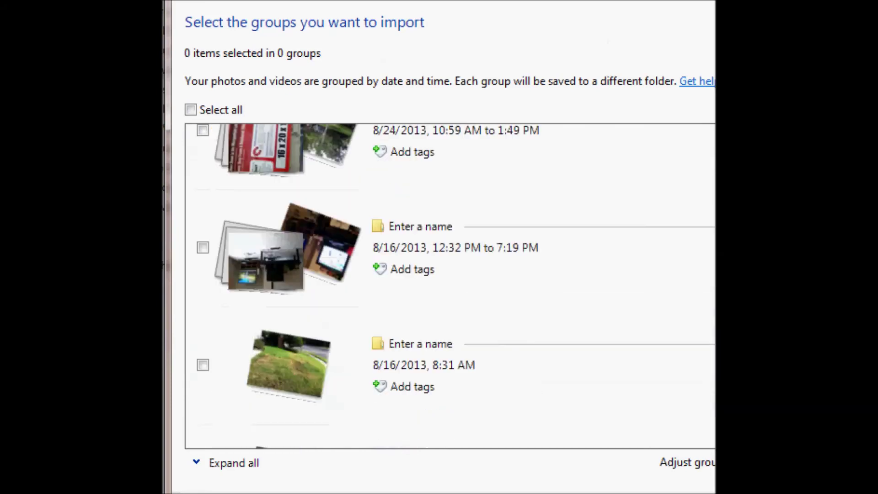
pyautogui.scroll(-3, 451, 284)
pyautogui.scroll(-2, 451, 285)
pyautogui.scroll(-2, 450, 285)
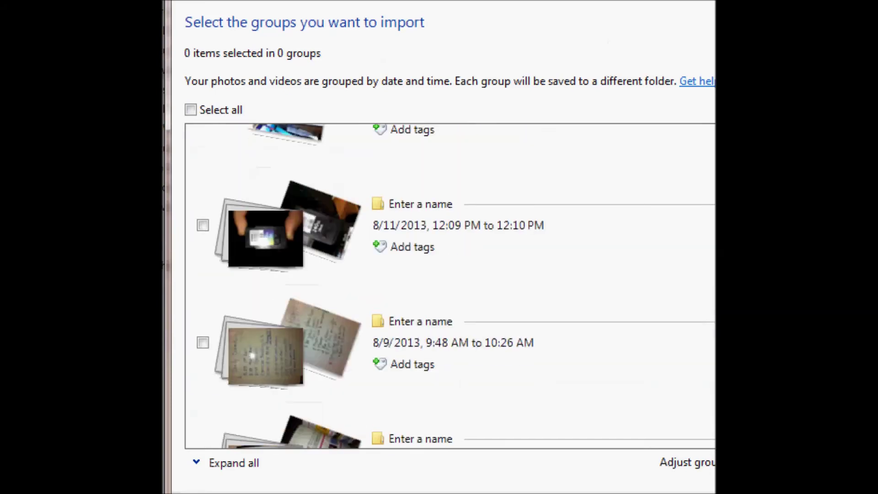
pyautogui.click(203, 226)
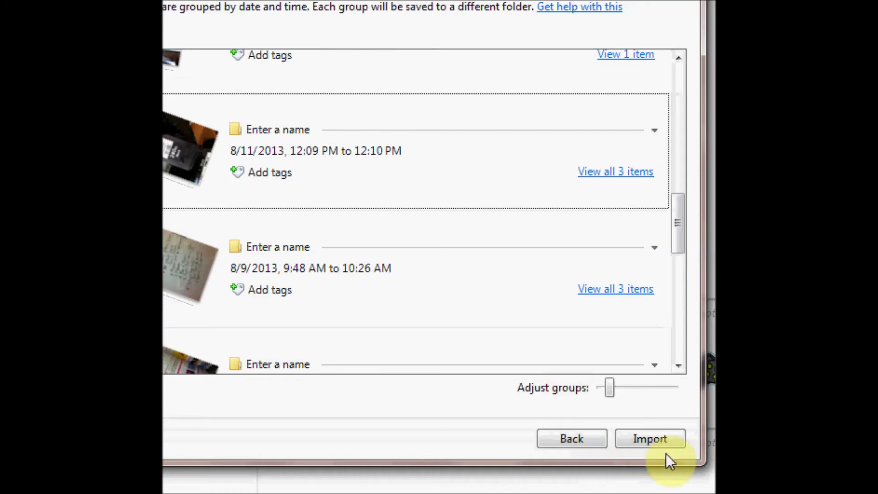
pyautogui.click(650, 439)
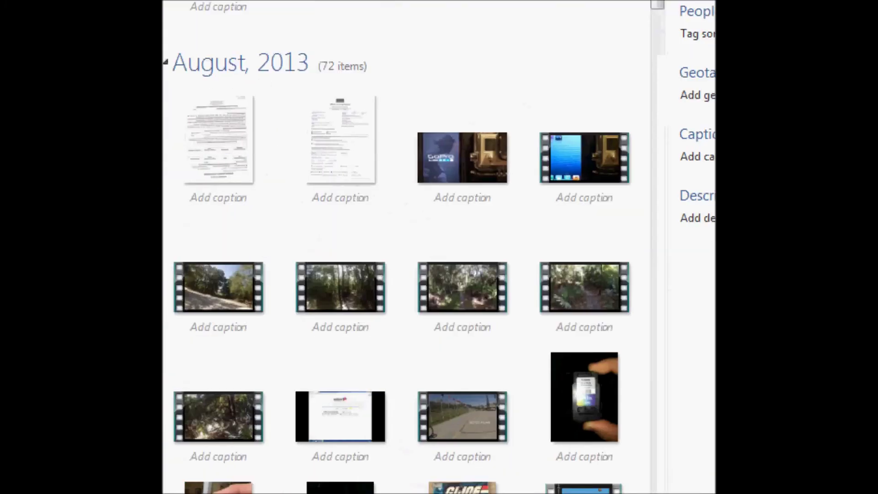
pyautogui.scroll(-3, 443, 218)
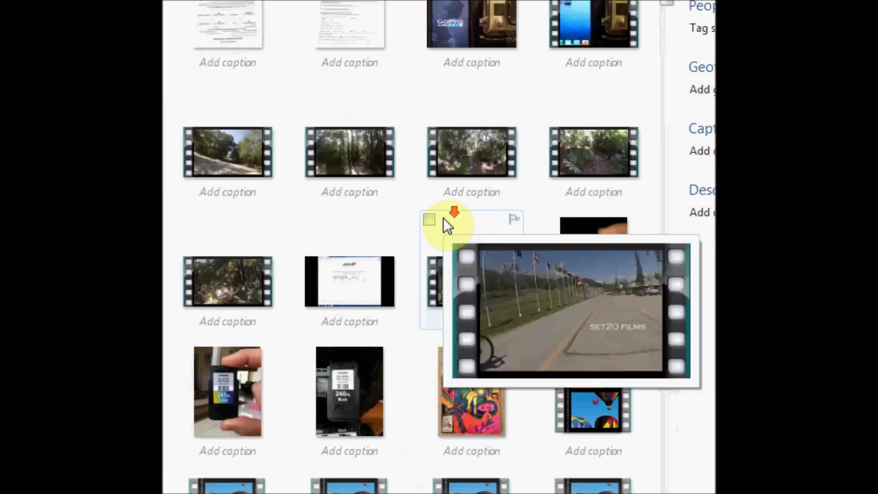
pyautogui.scroll(-3, 398, 215)
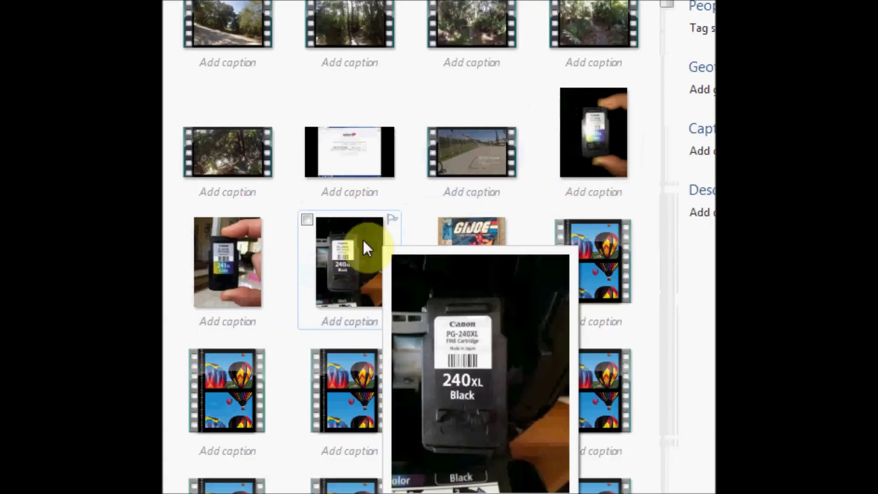
# Reopen the iPhone's 860OKMZO folder (37 JPEGs) and try dragging IMG_0017.JPG to the desktop.
pyautogui.click(225, 239)
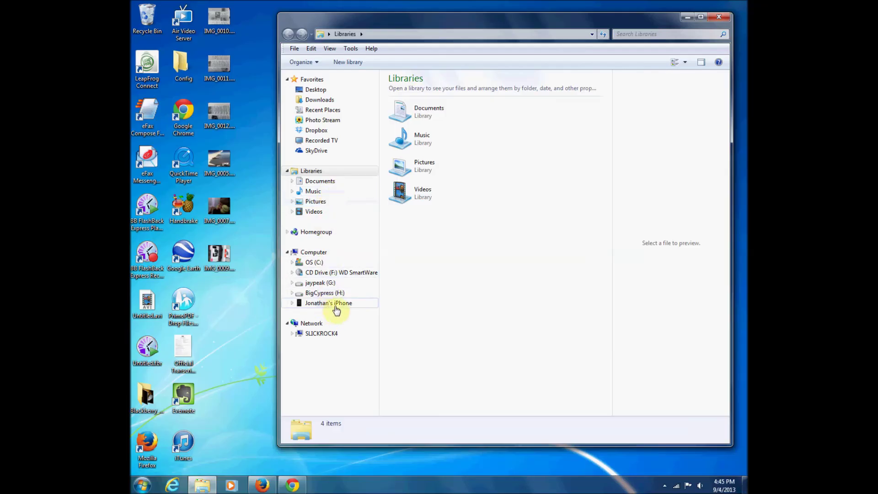
pyautogui.click(328, 303)
pyautogui.doubleClick(439, 86)
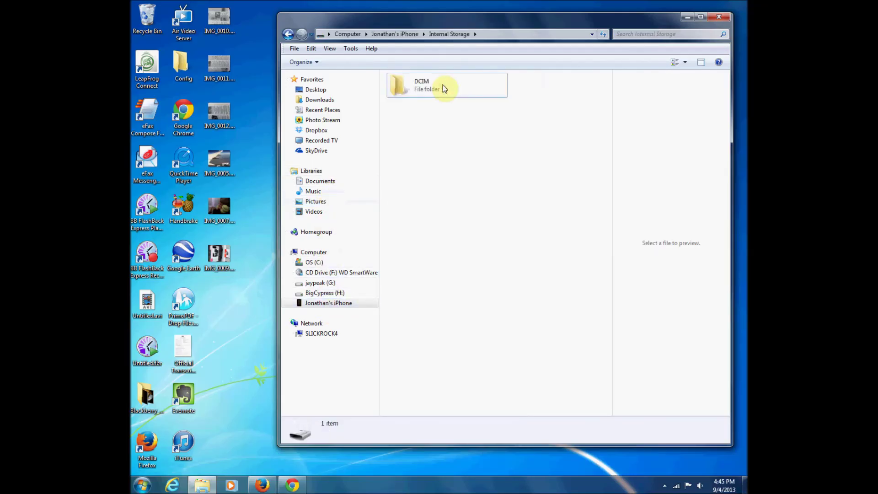
pyautogui.doubleClick(443, 85)
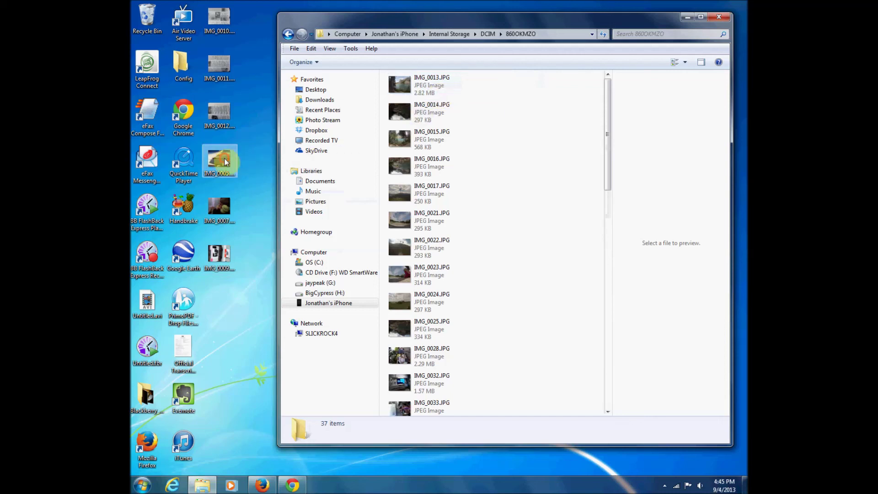
pyautogui.moveTo(398, 192); pyautogui.dragTo(484, 205)
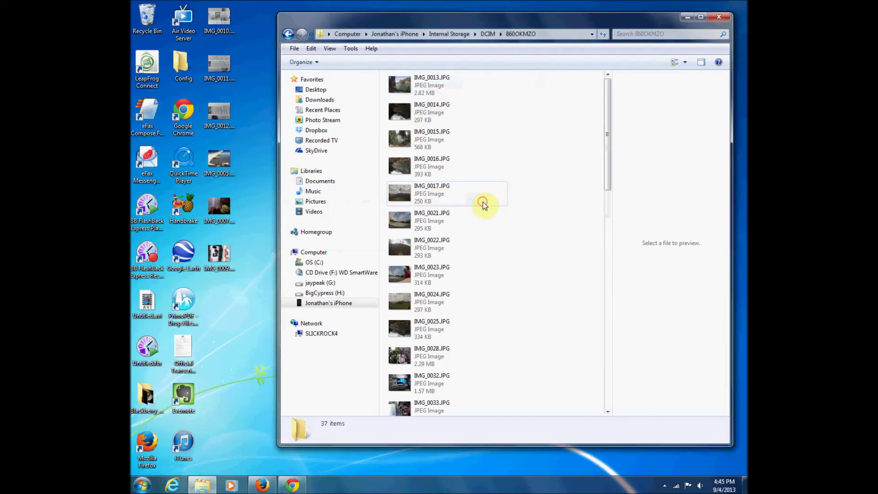
pyautogui.moveTo(447, 194)
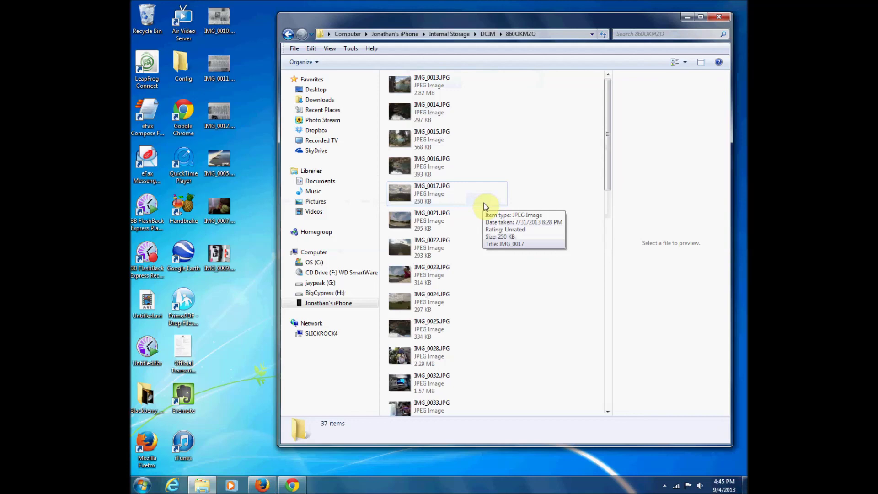
pyautogui.moveTo(608, 138); pyautogui.dragTo(608, 392)
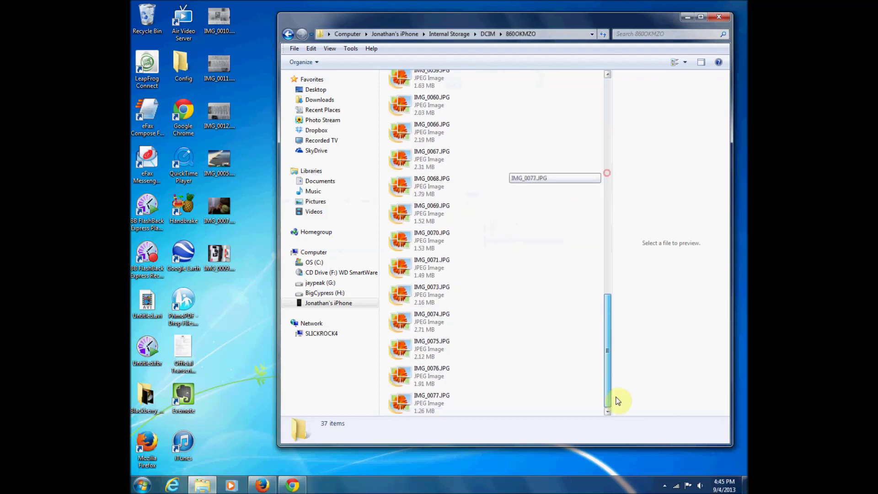